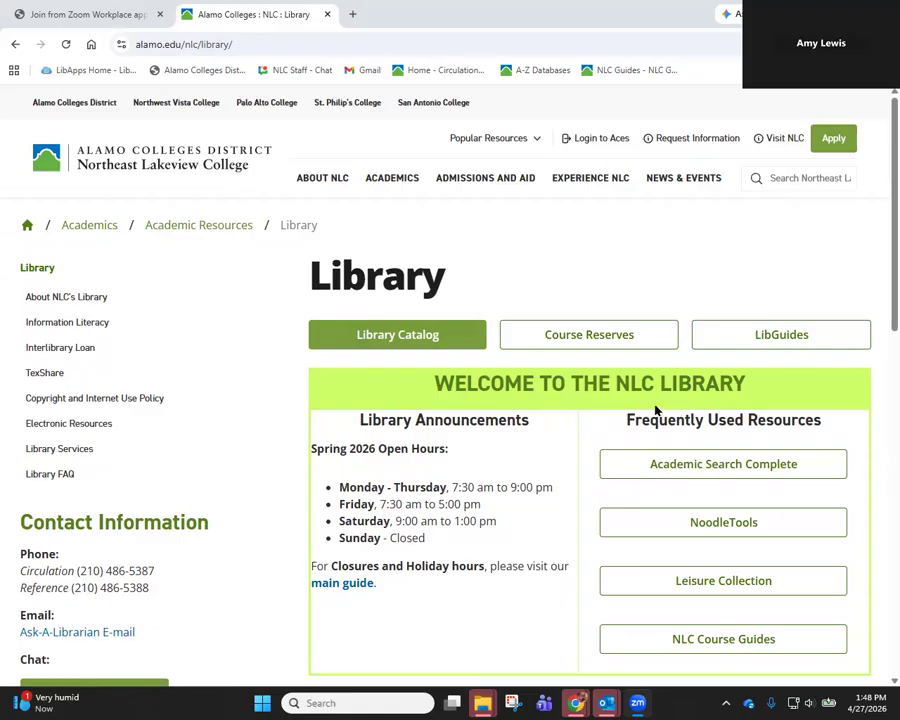
Open the ENGL 1302 - Composition II course guide from the library's LibGuides.
click(785, 343)
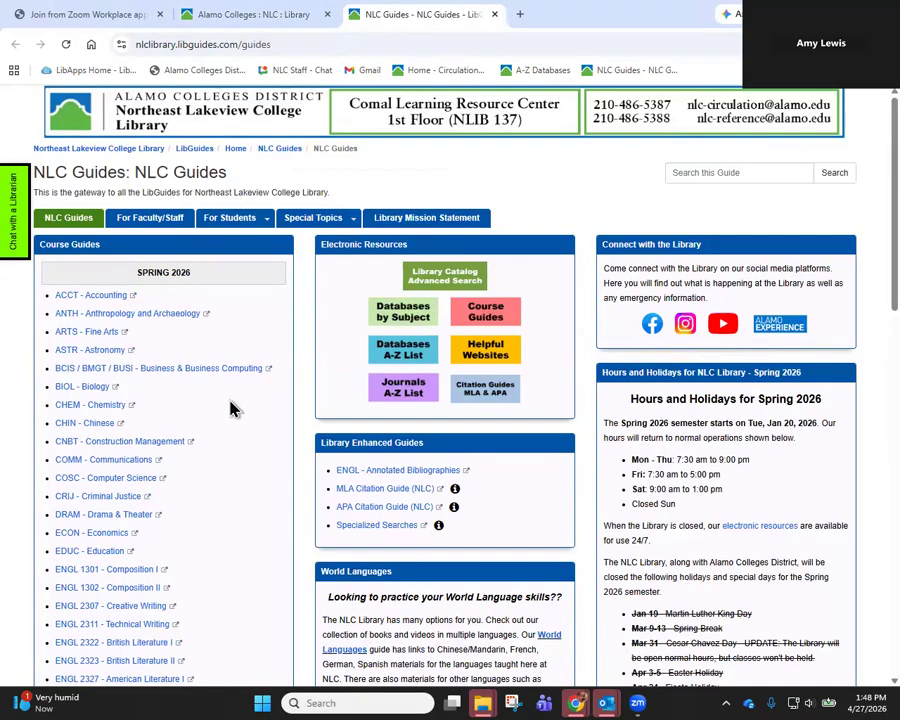
scroll(230, 408, down, 3)
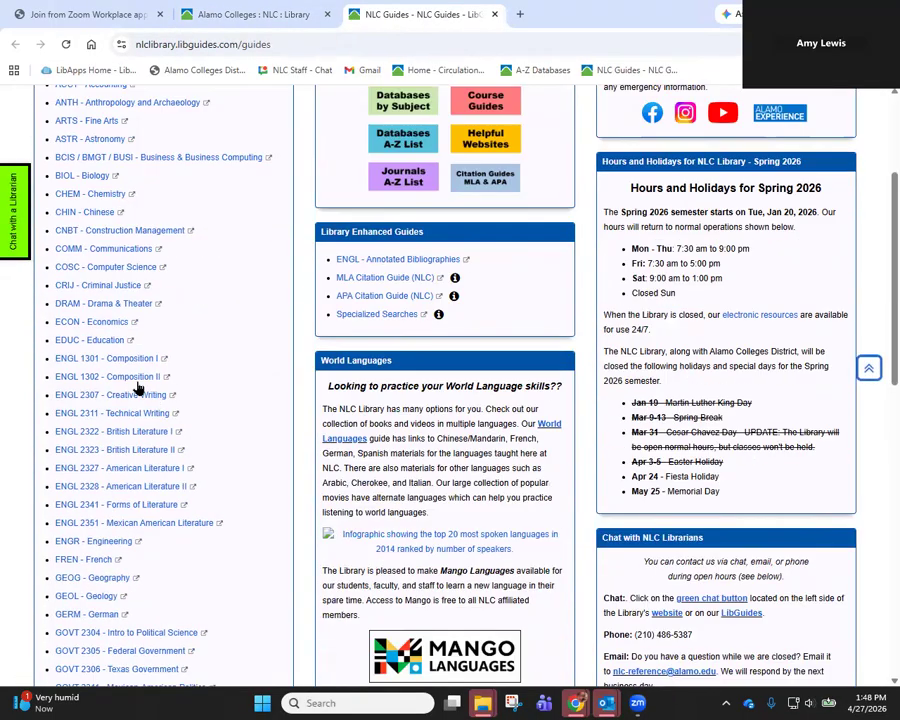
click(131, 378)
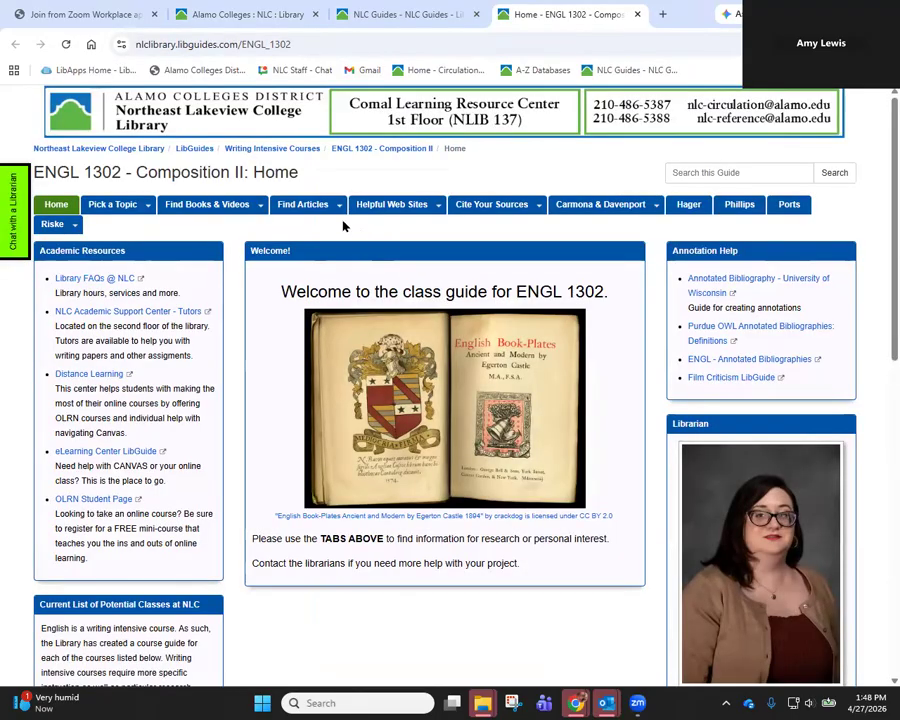
Open the Gale Literature database from the literature databases on the guide's Find Articles page.
click(300, 208)
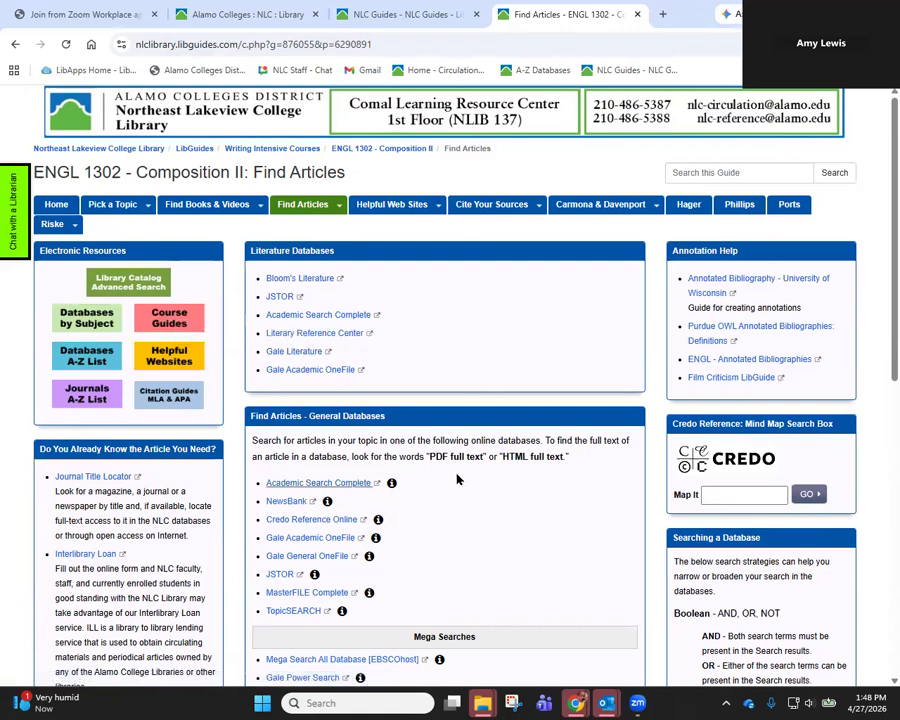
scroll(456, 480, down, 1)
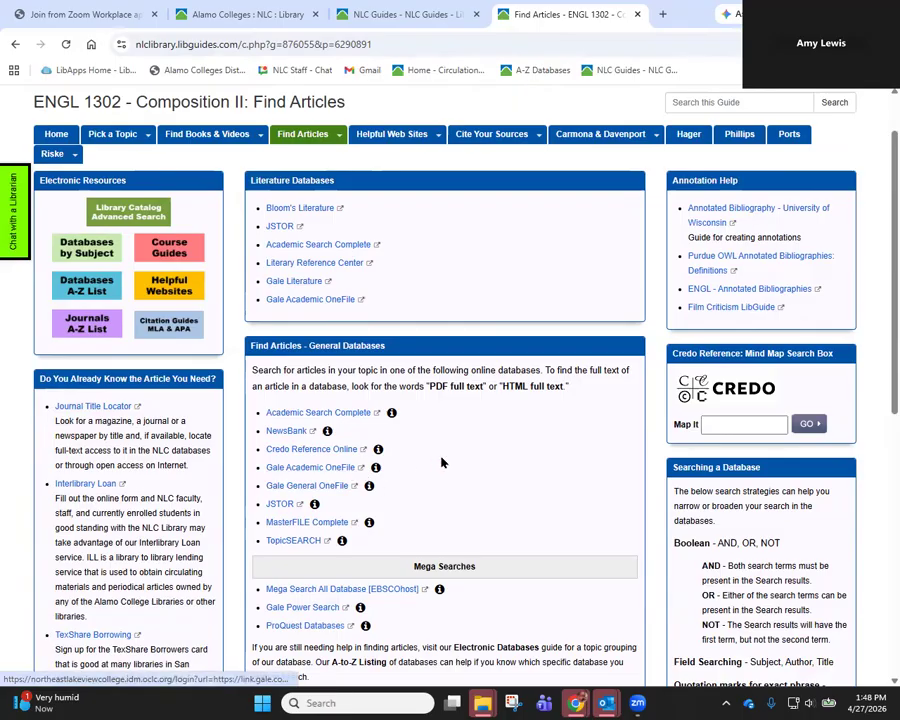
scroll(484, 462, up, 1)
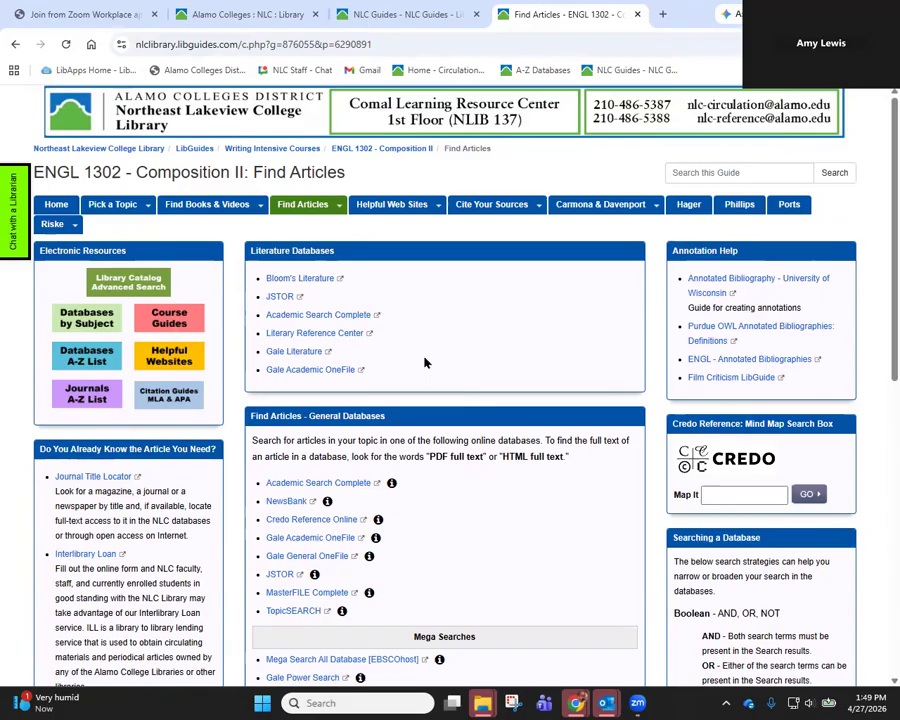
click(307, 356)
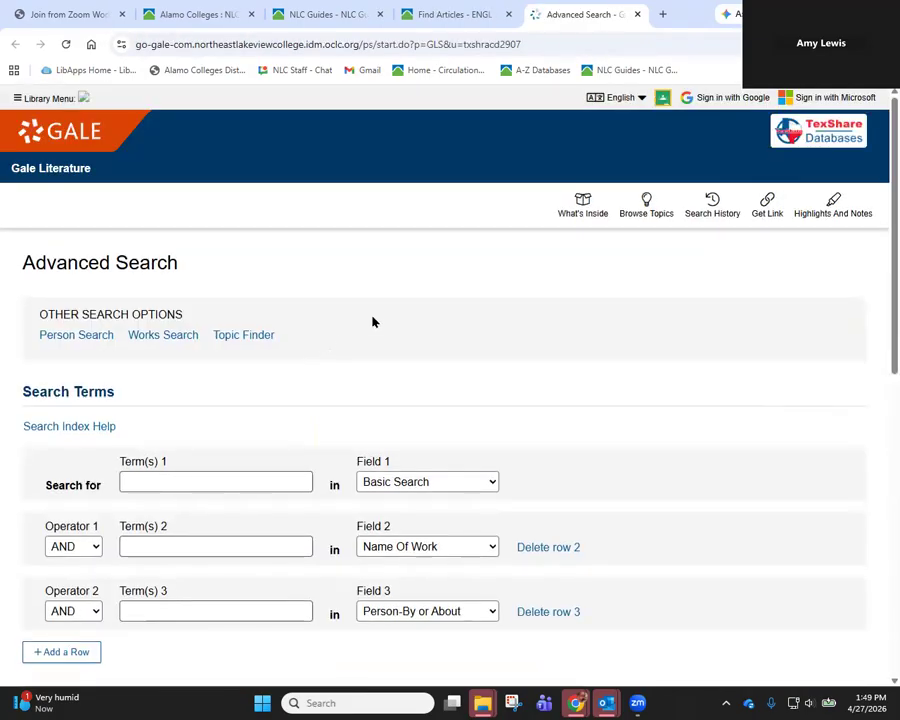
Add two more search-term rows to the advanced search form and show the choices for Operator 1.
scroll(500, 310, down, 1)
scroll(545, 302, down, 1)
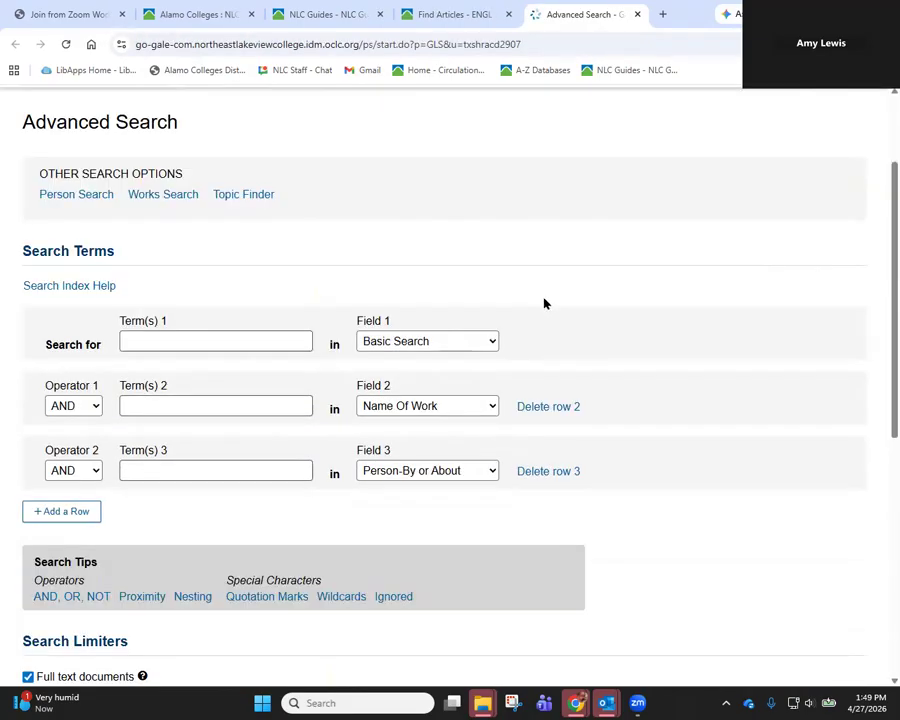
scroll(540, 300, down, 1)
click(78, 445)
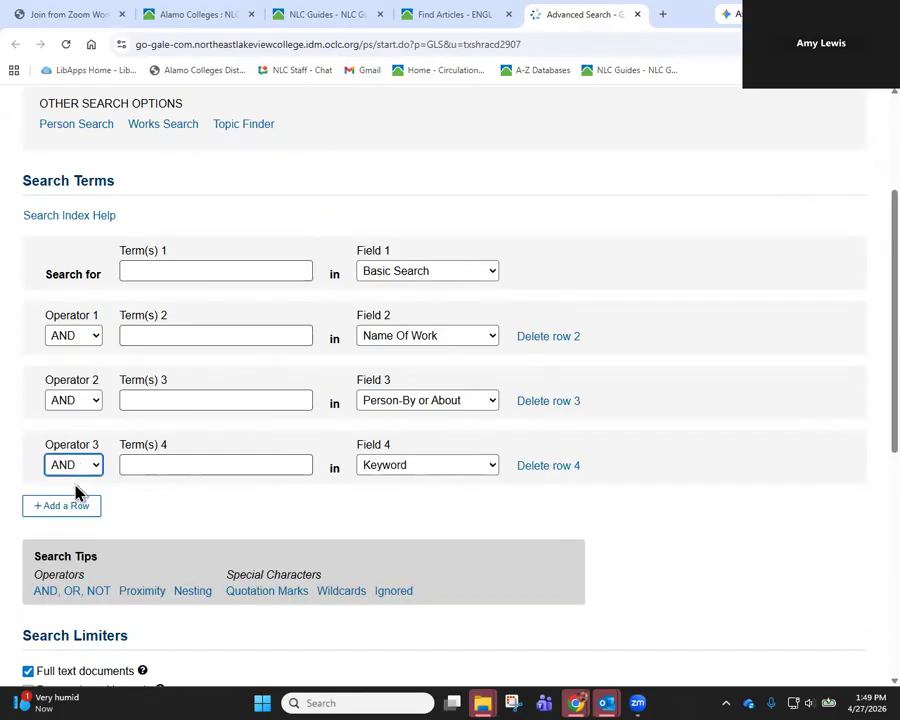
click(74, 501)
click(95, 336)
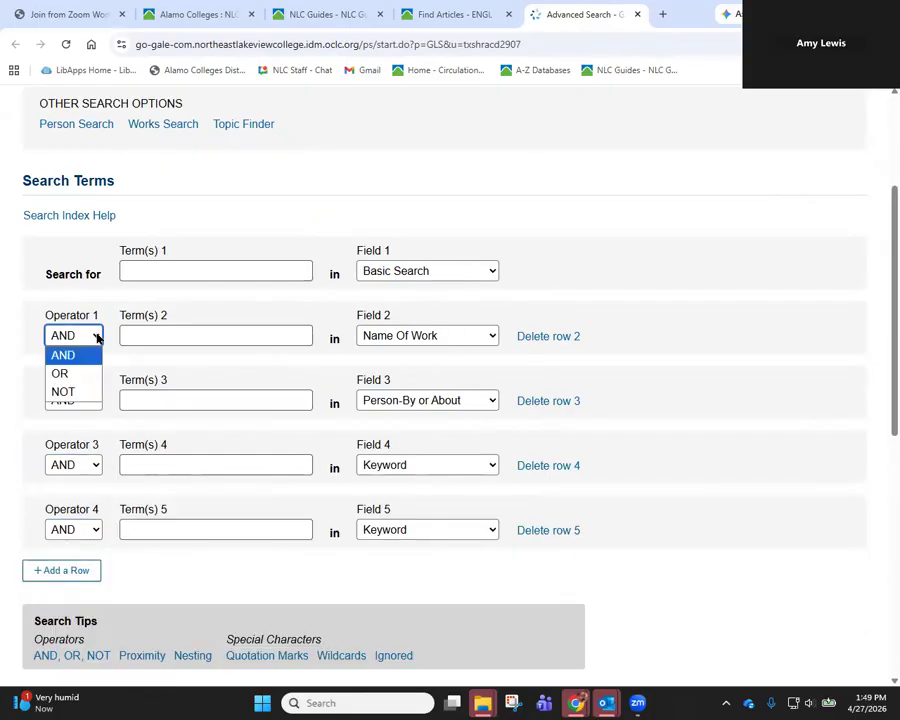
Enter the suggested phrase "flannery o'connor" as the first search term.
click(204, 272)
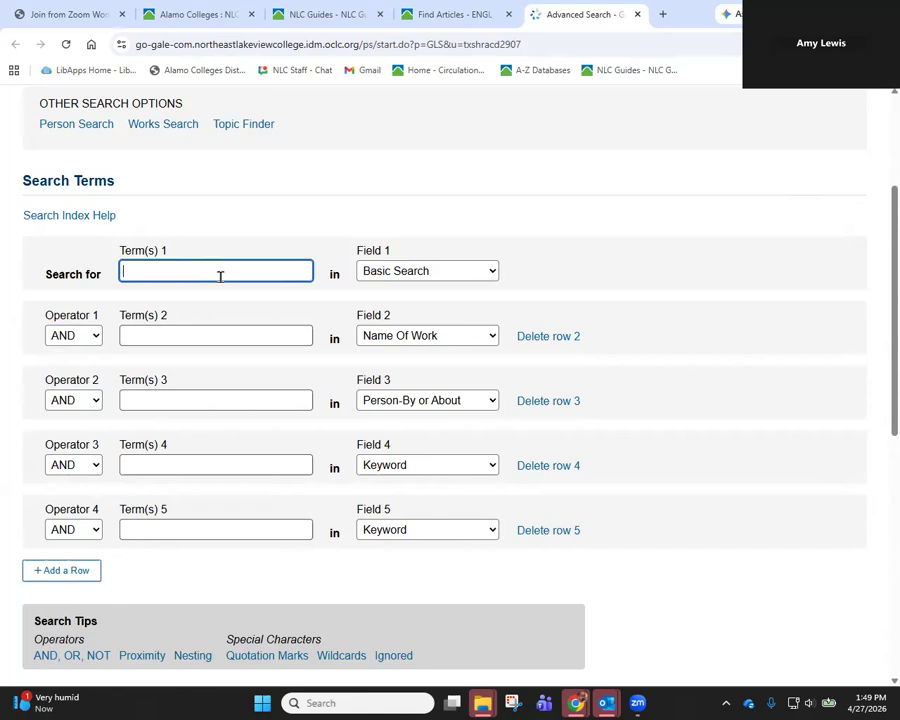
text(flannery o'co)
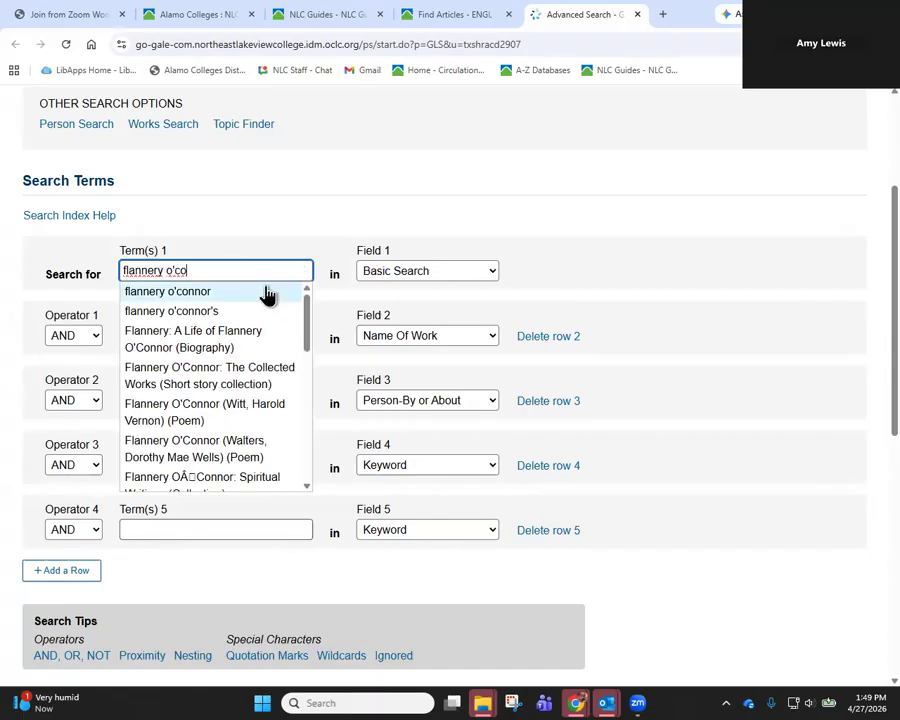
click(262, 293)
Enter the suggested work "A Good Man is Hard to Find (Short story)" as the second term and run the search.
click(225, 333)
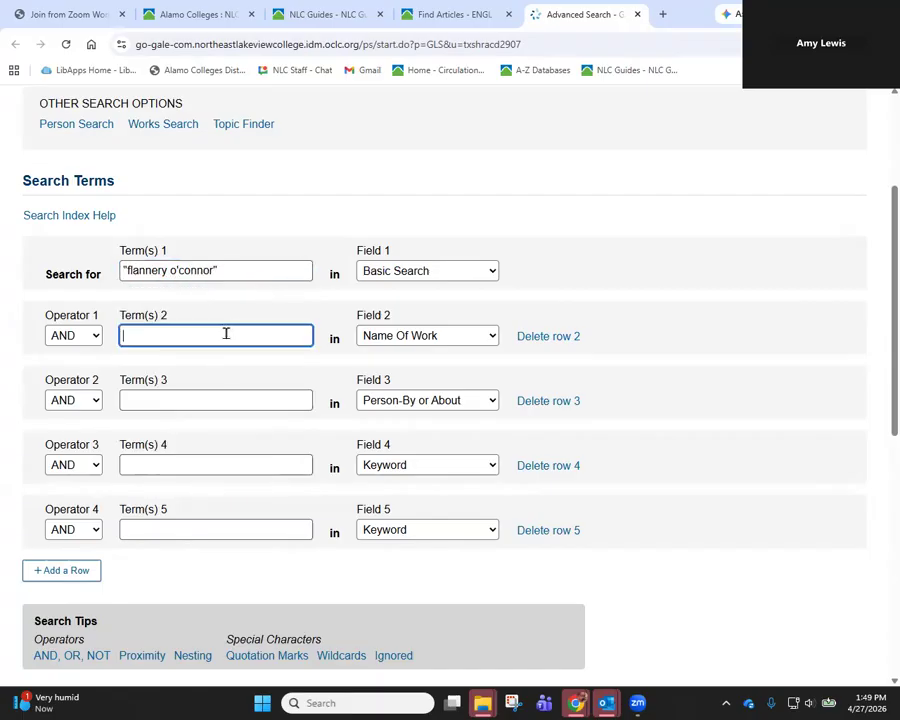
text(a good)
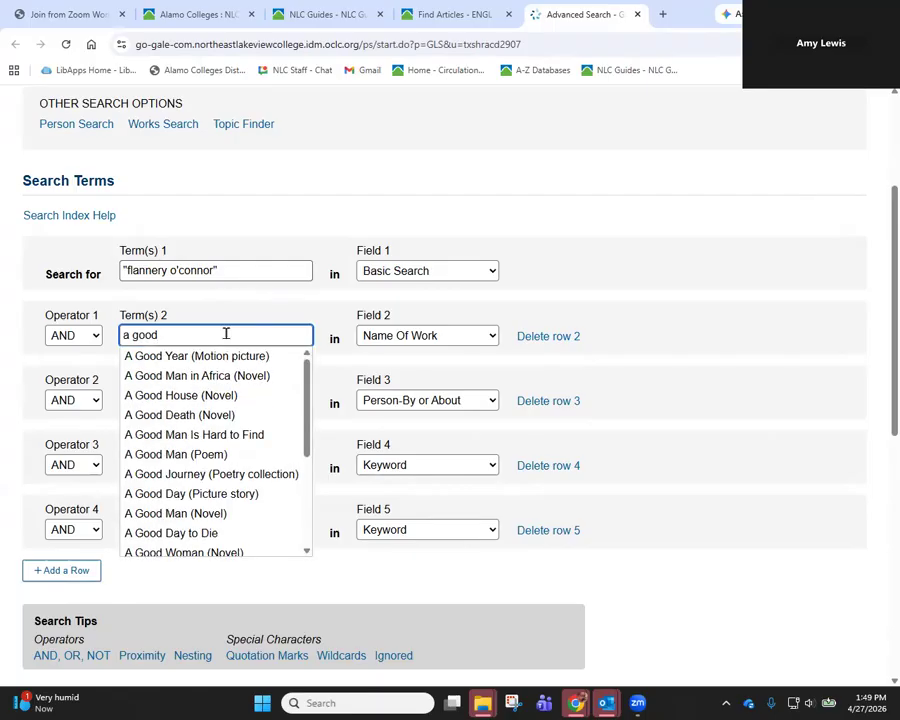
text( man is)
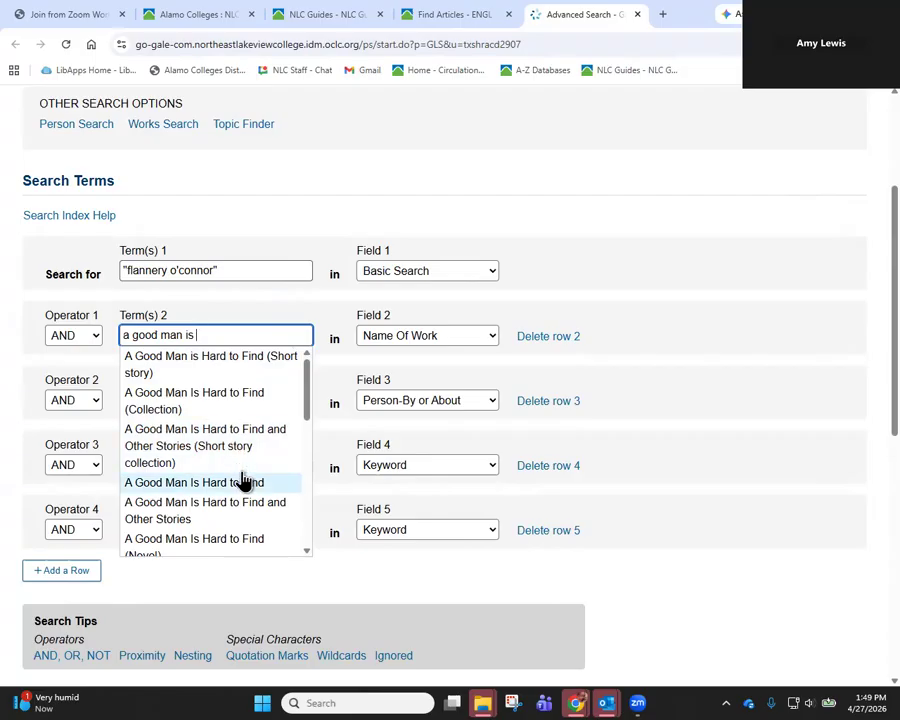
click(255, 376)
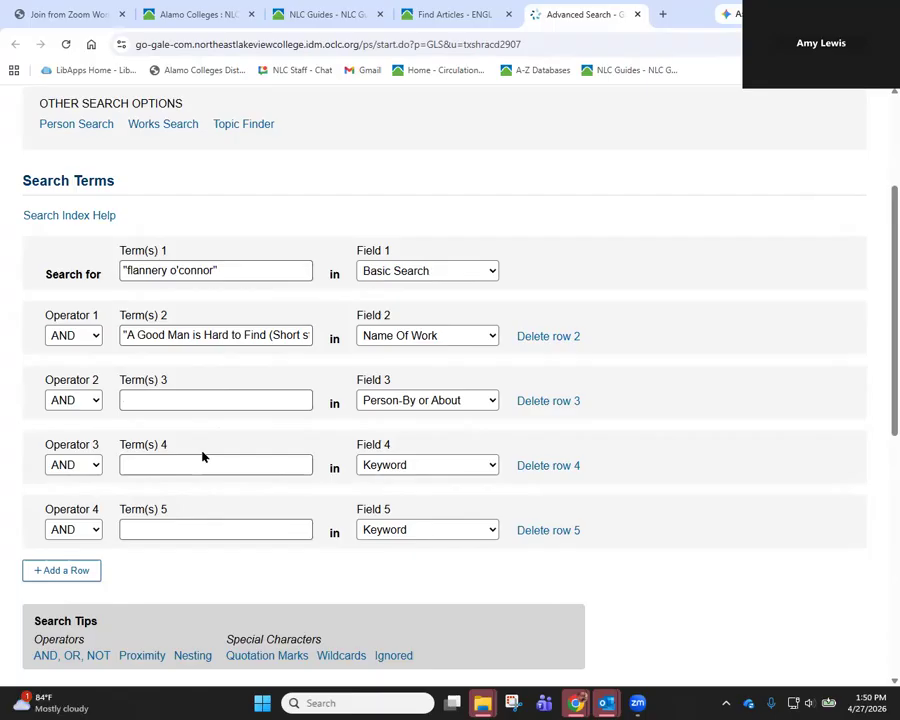
scroll(271, 552, down, 5)
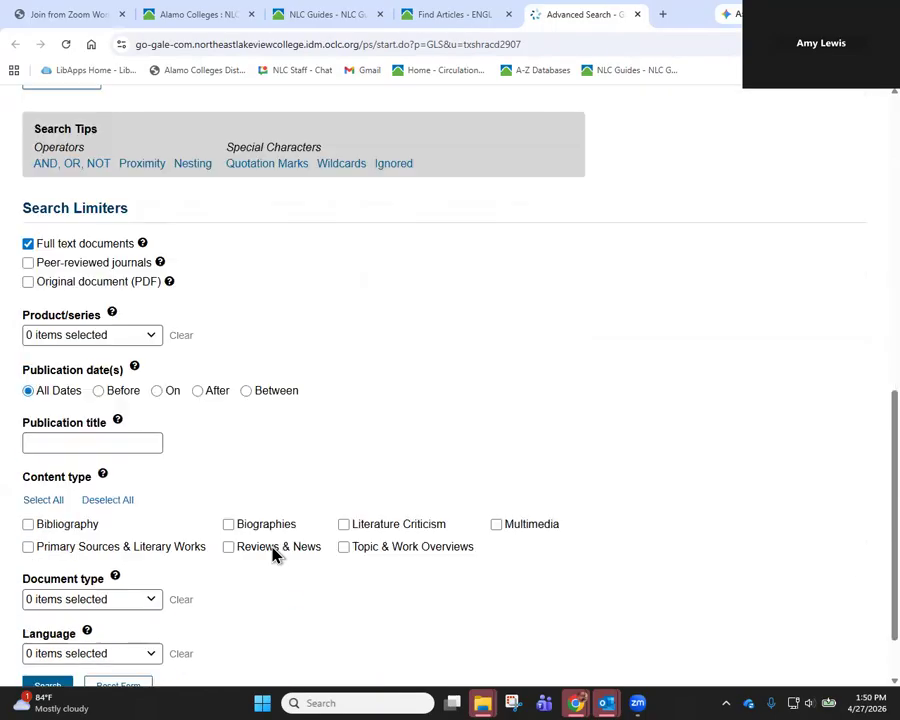
click(72, 617)
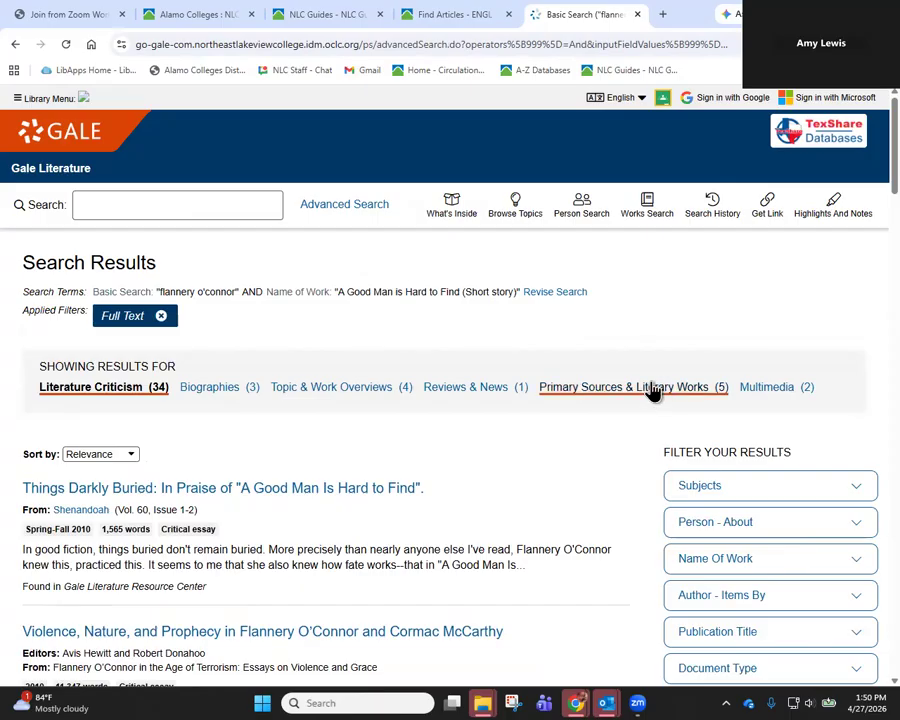
Filter the search results to the document type Critical essay.
scroll(625, 398, down, 3)
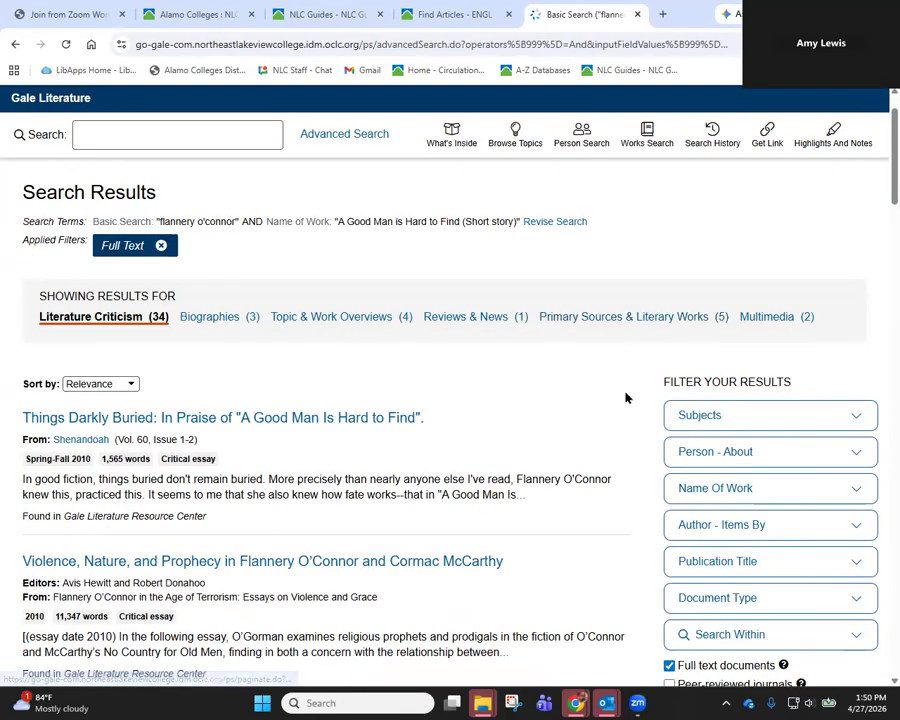
scroll(625, 393, down, 3)
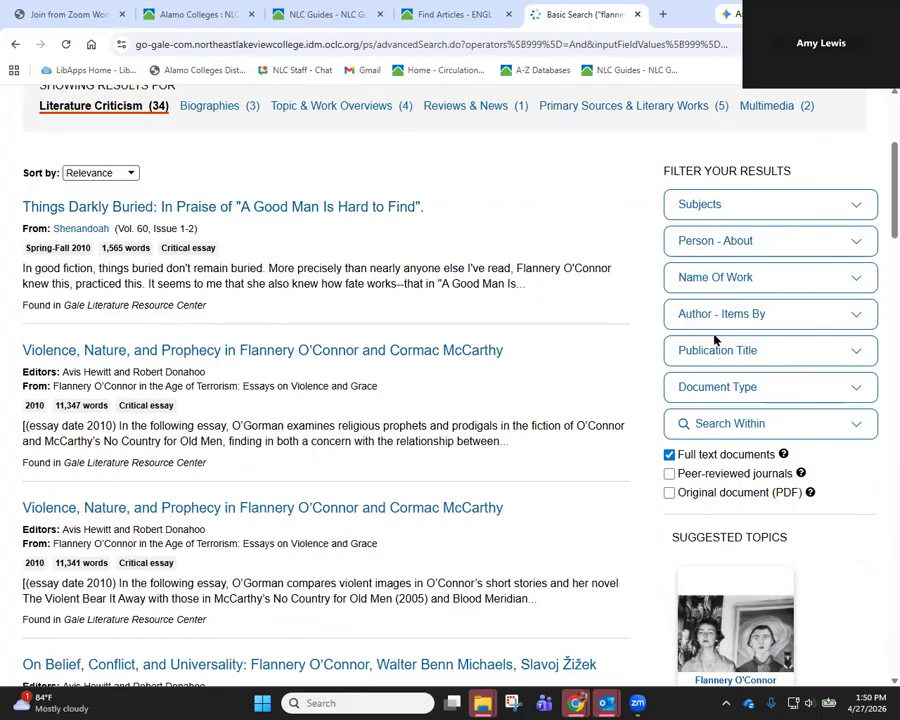
click(740, 394)
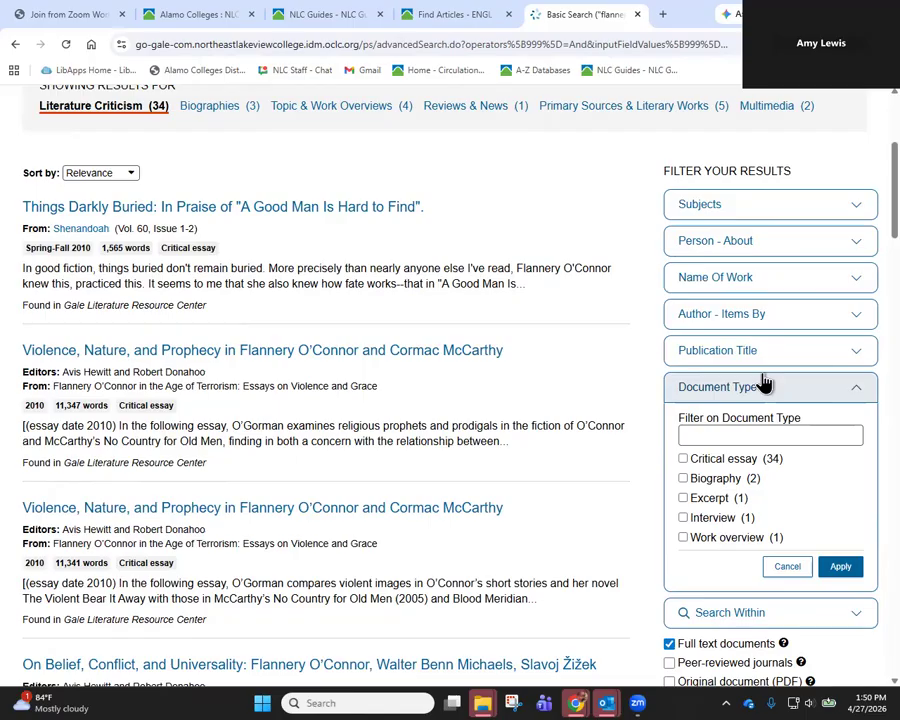
click(740, 460)
click(828, 567)
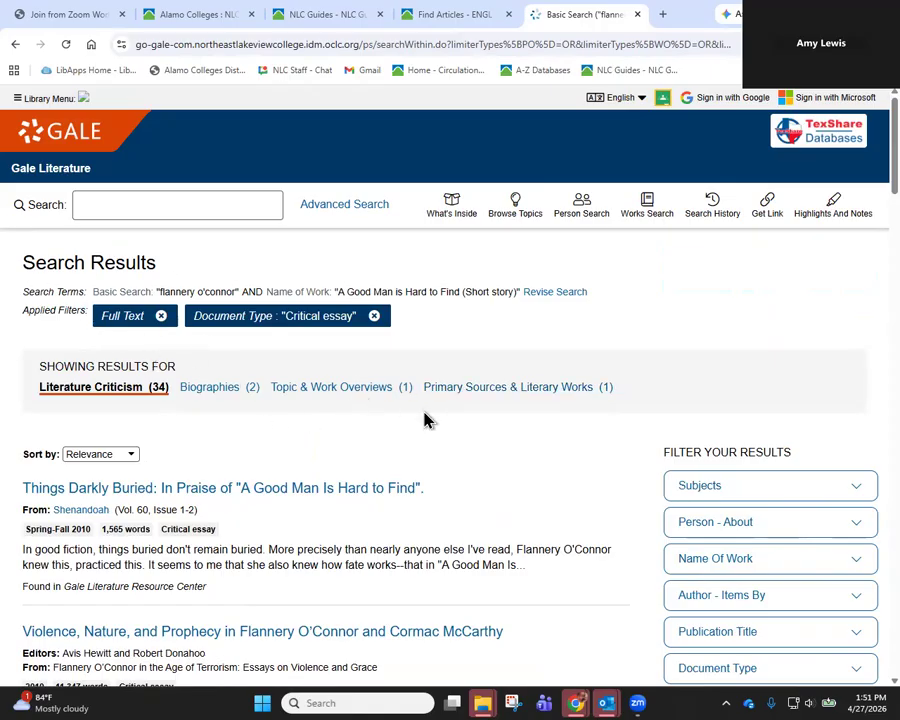
Open the article 'Things Darkly Buried: In Praise of "A Good Man Is Hard to Find"' from the filtered results.
scroll(482, 428, down, 2)
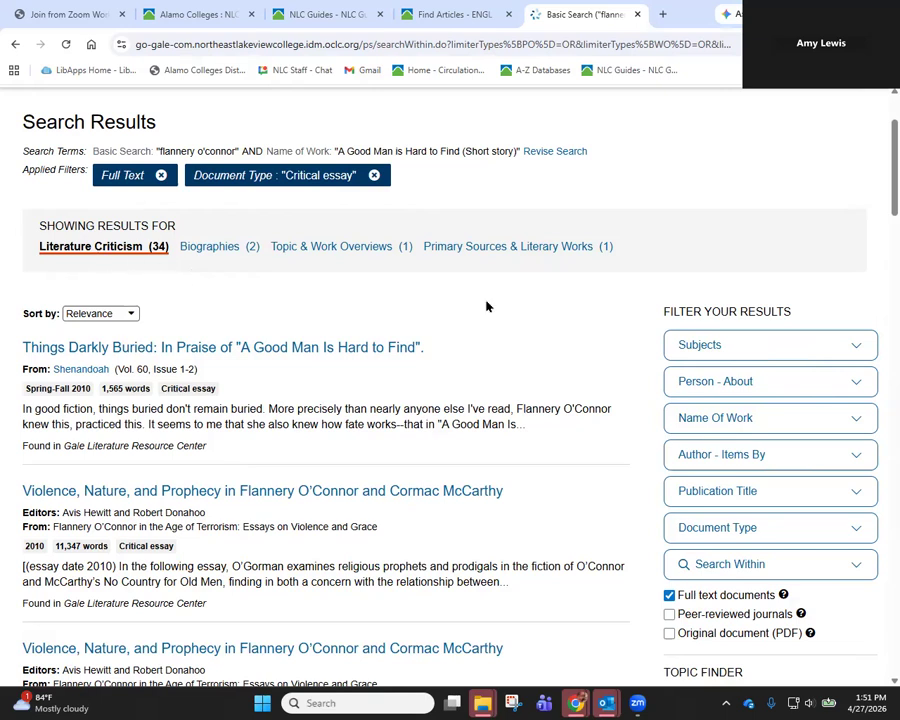
scroll(487, 306, down, 1)
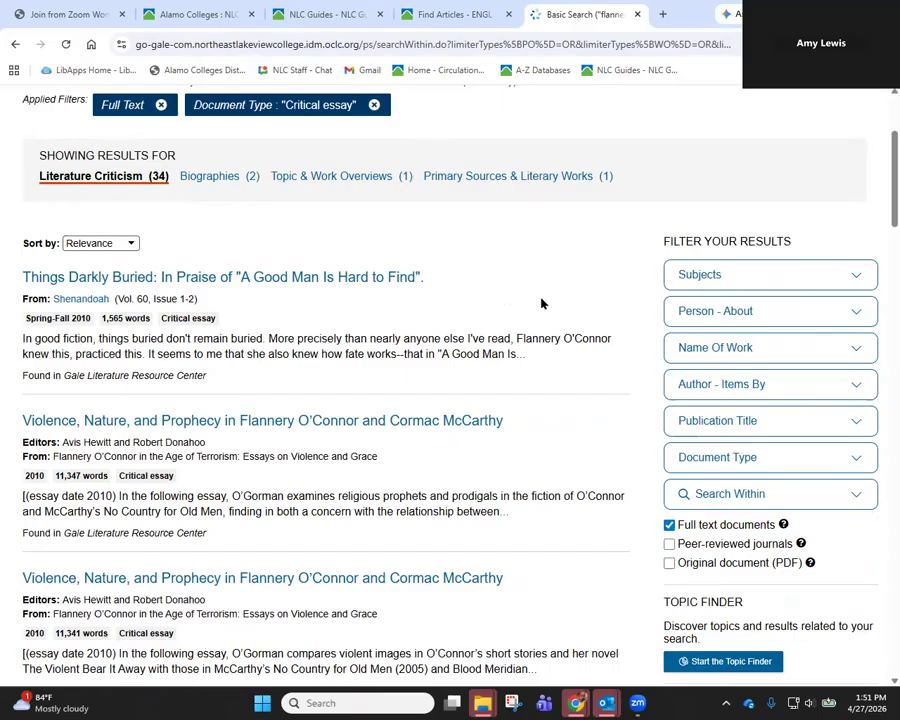
click(270, 279)
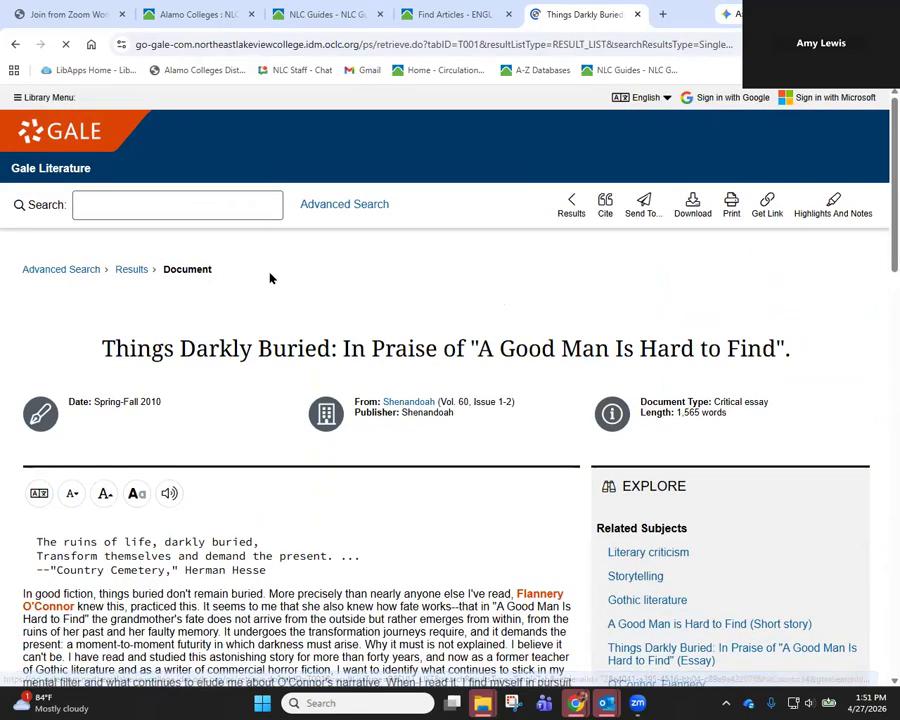
Look through the article's full text down to its source citation, and examine the related articles and subjects.
scroll(549, 279, down, 3)
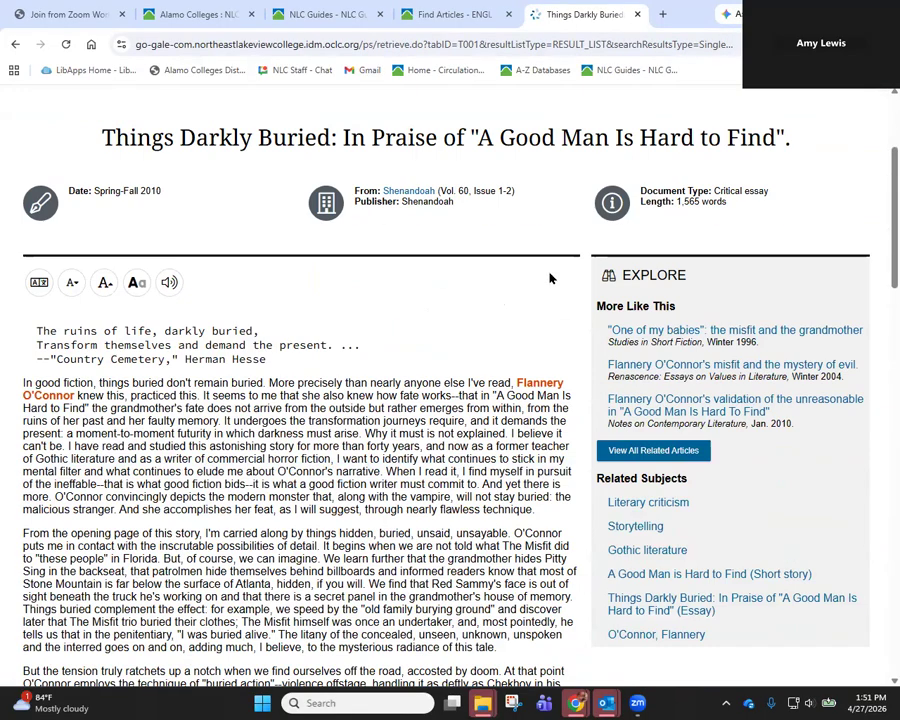
scroll(549, 279, down, 12)
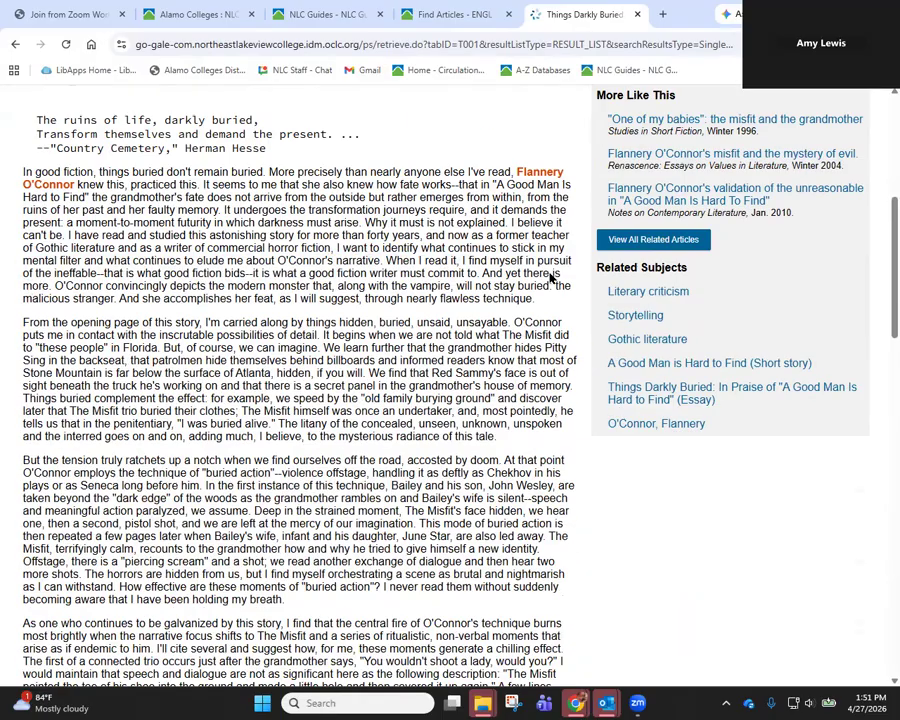
scroll(550, 272, down, 3)
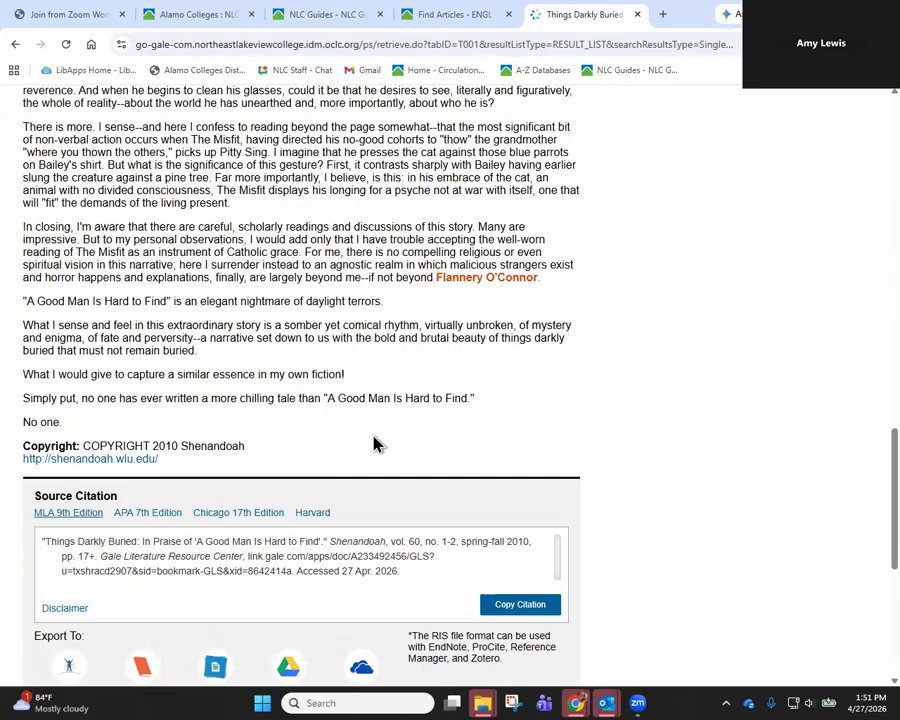
scroll(380, 445, up, 1)
scroll(380, 445, up, 15)
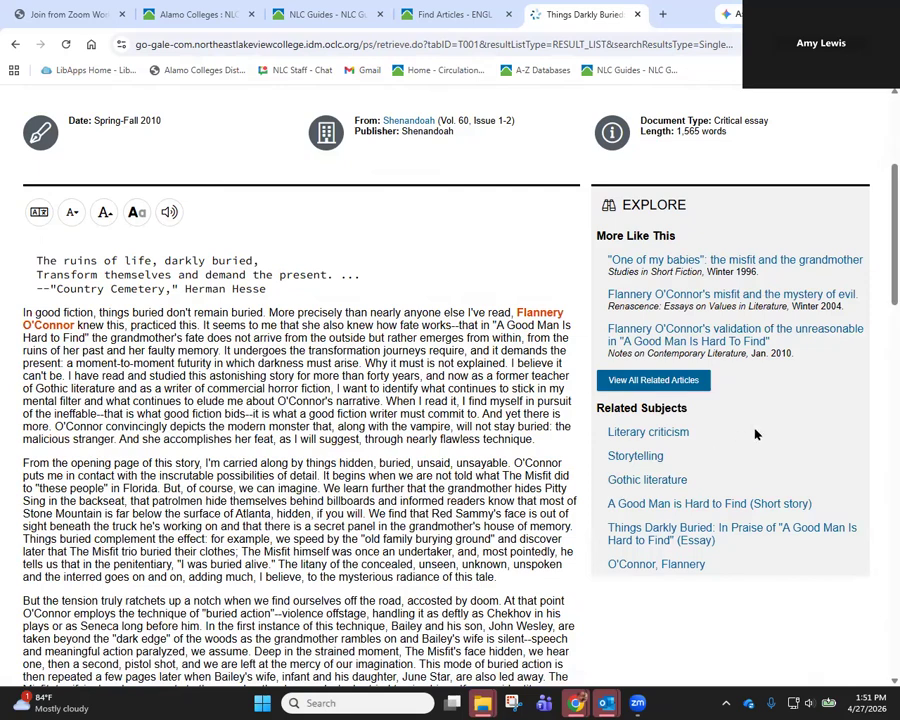
scroll(756, 434, up, 1)
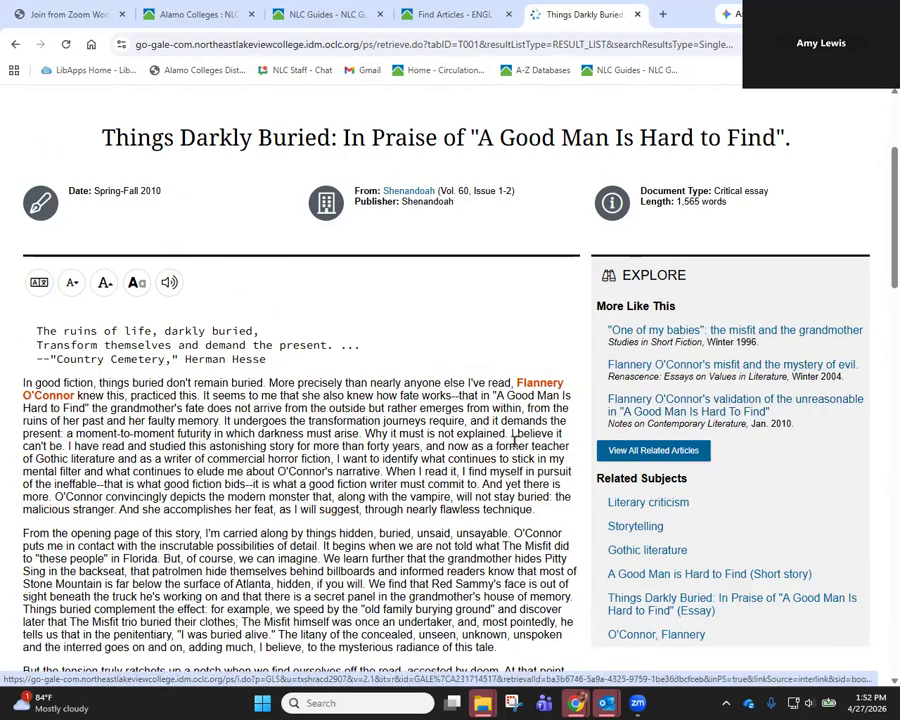
scroll(552, 386, up, 3)
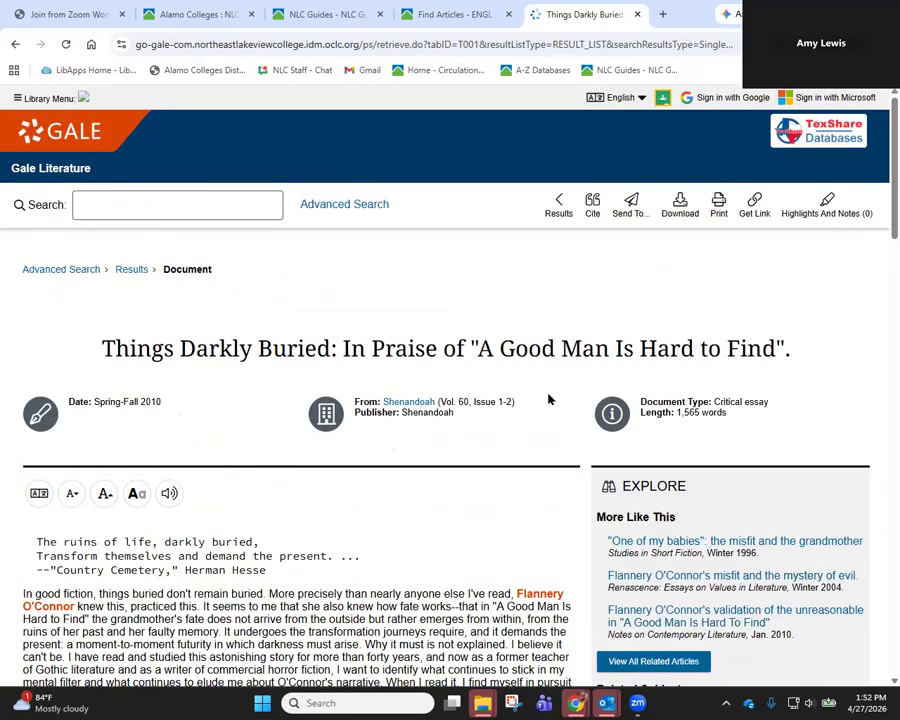
Copy the link for returning to the article, and view its MLA 9th Edition citation and the citation export options.
click(755, 206)
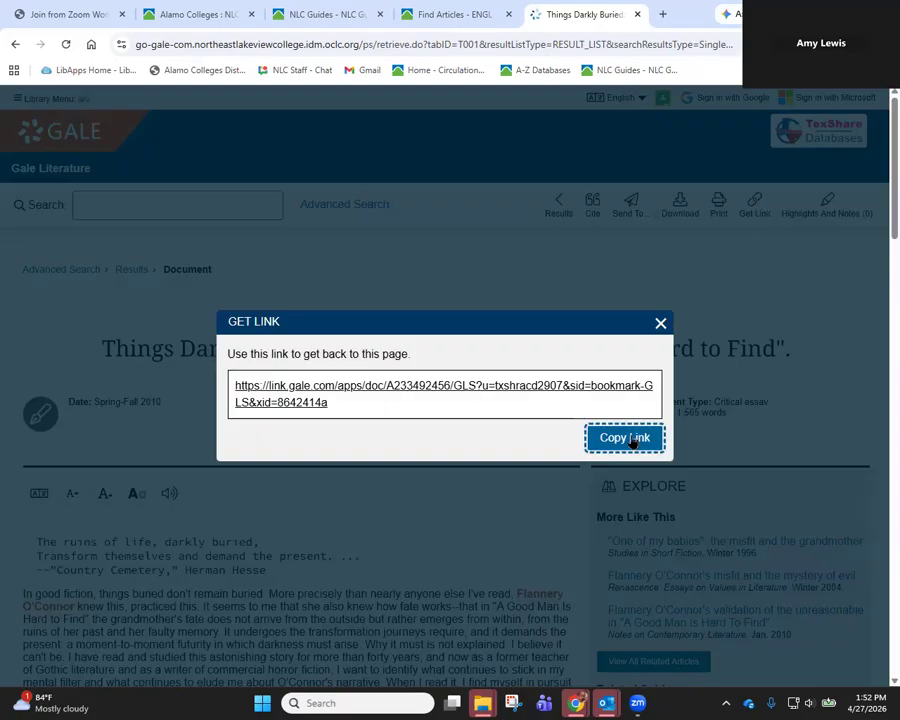
click(632, 440)
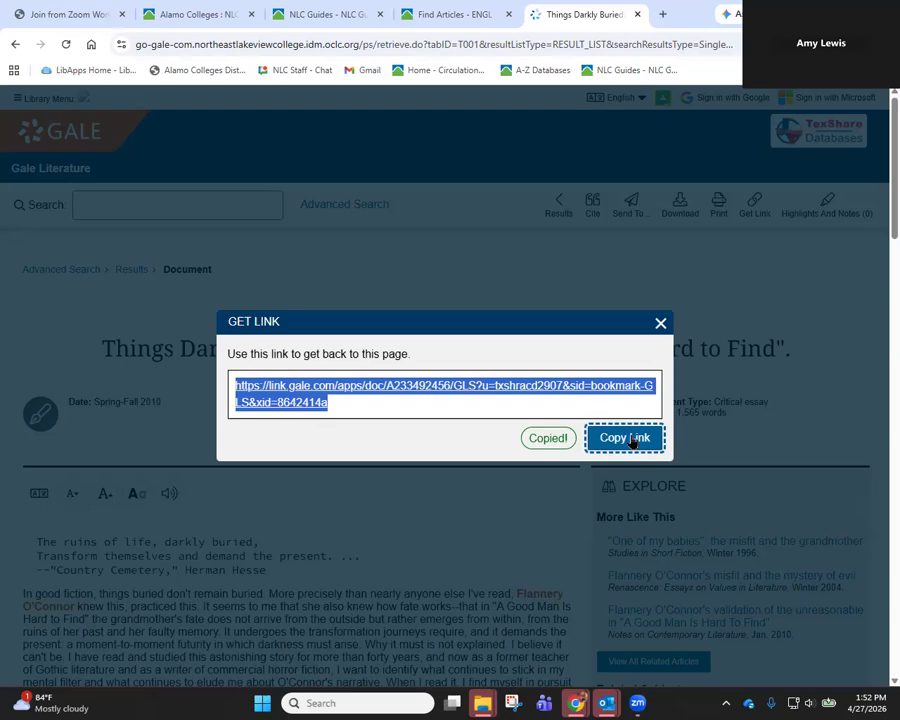
click(660, 324)
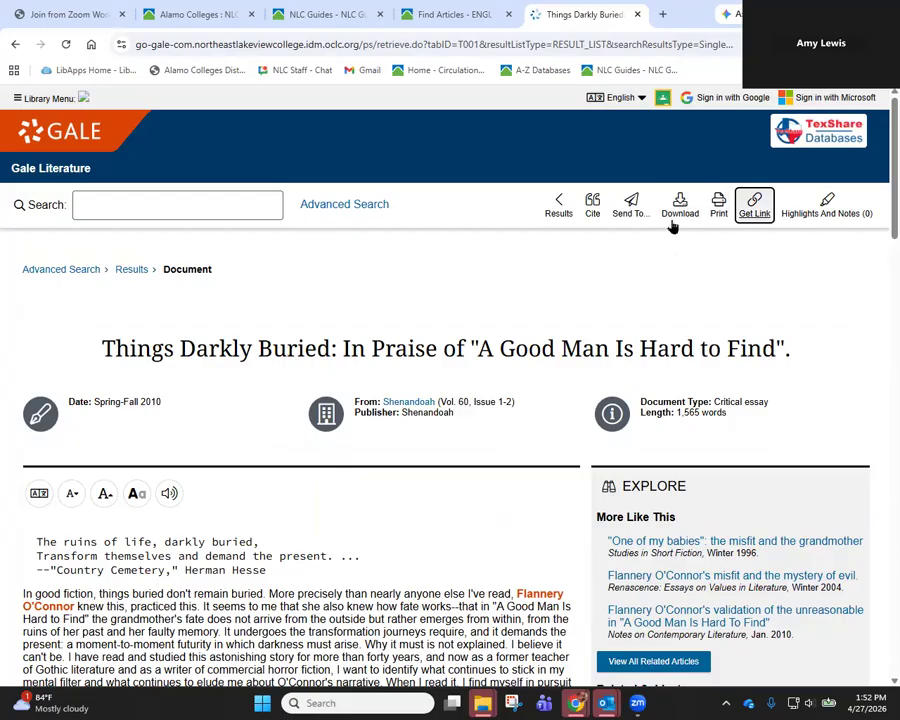
click(592, 210)
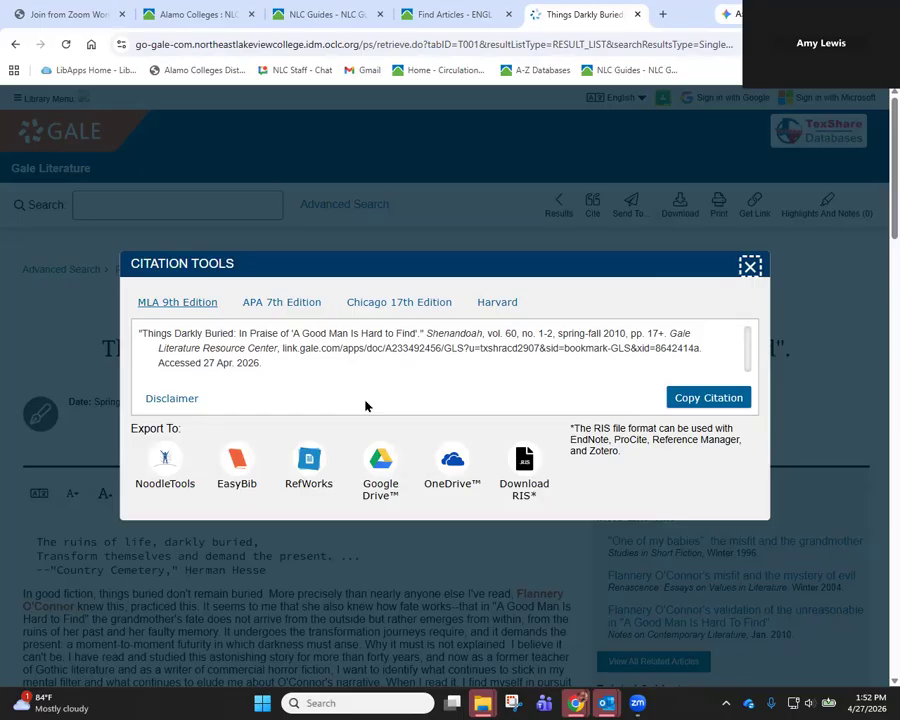
click(748, 266)
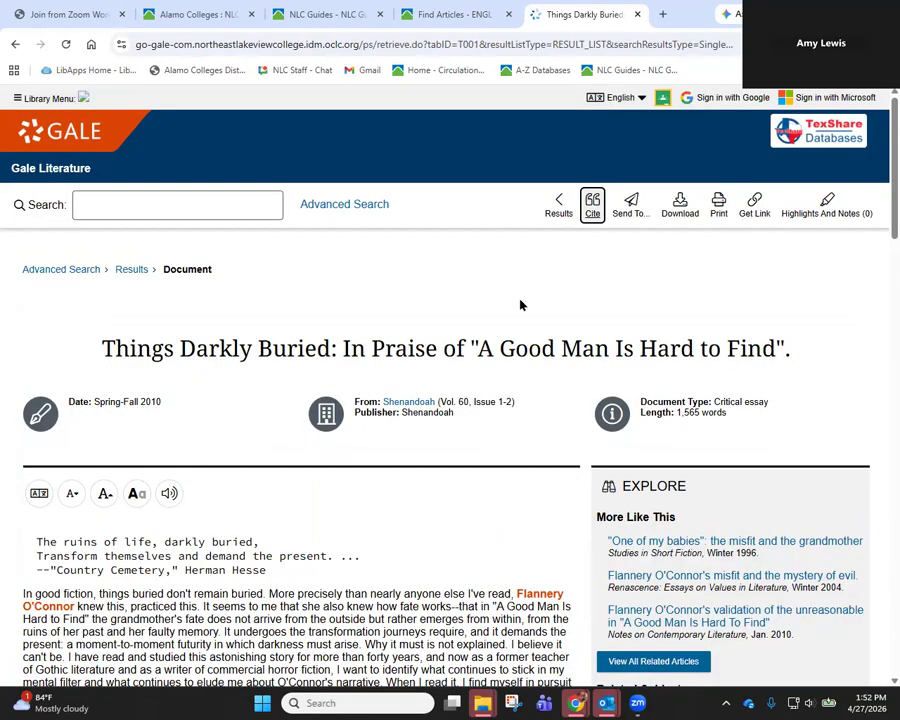